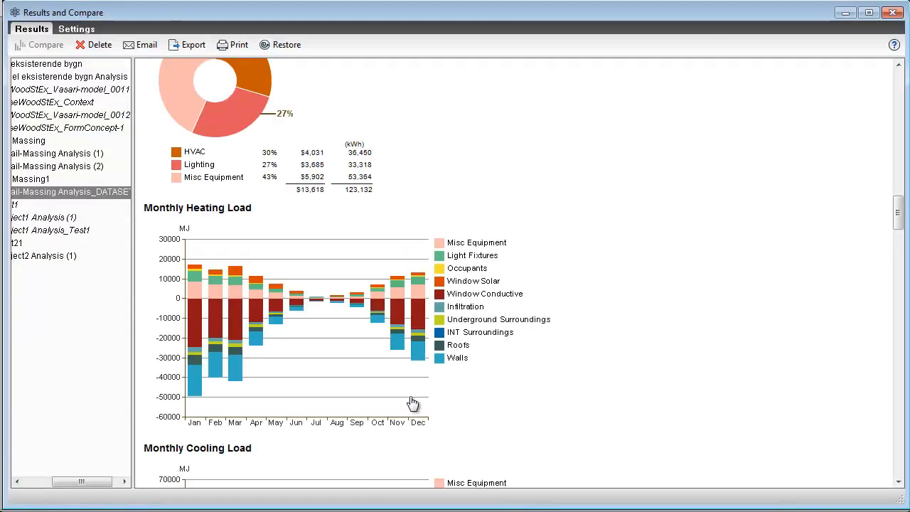
- Review the massing analysis report from renewable energy and carbon emissions through energy use to monthly heating and cooling loads, and close the report
scroll(502, 189, up, 10)
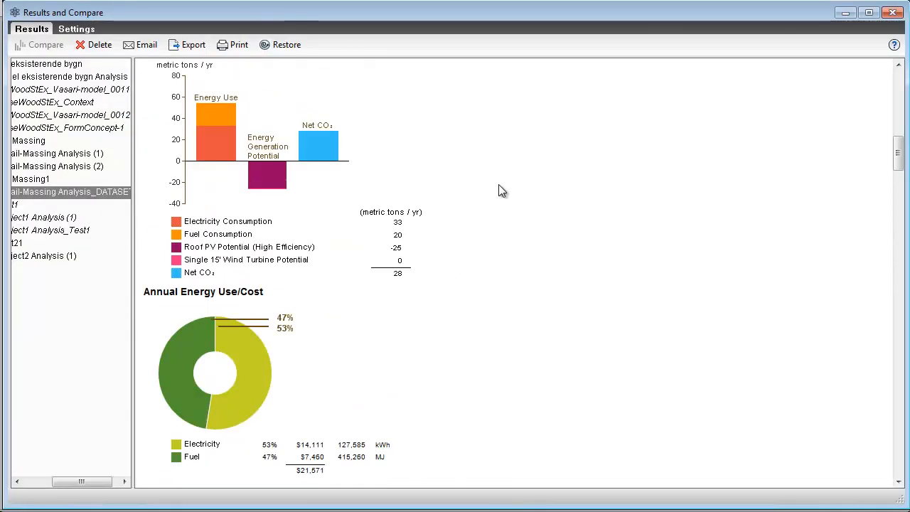
scroll(502, 190, up, 2)
scroll(502, 191, down, 20)
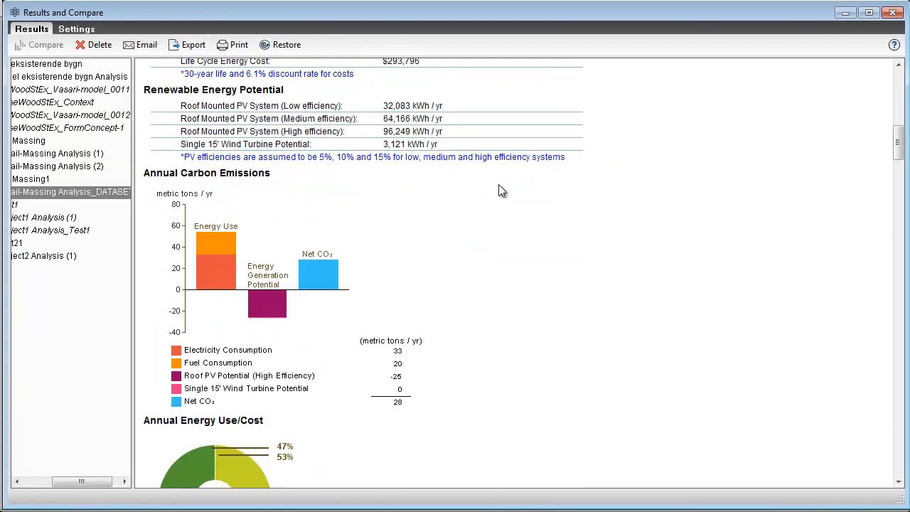
scroll(490, 206, down, 15)
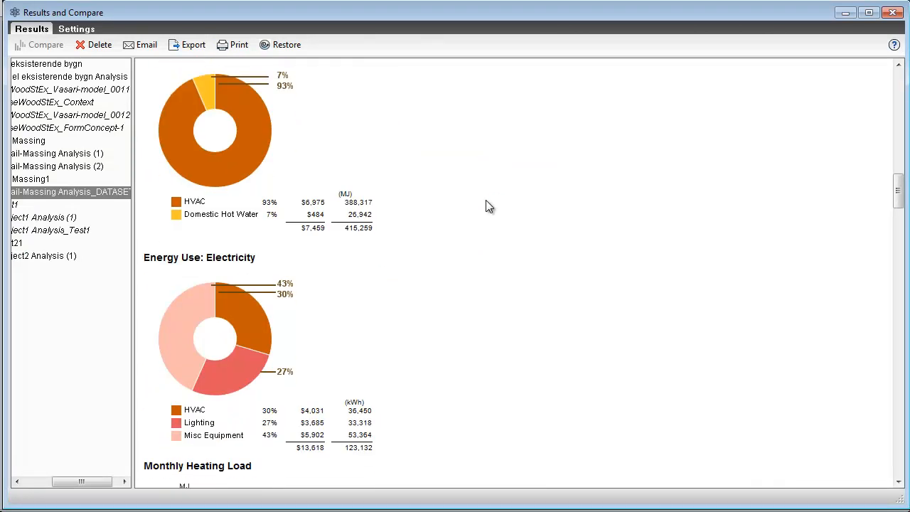
scroll(489, 243, down, 2)
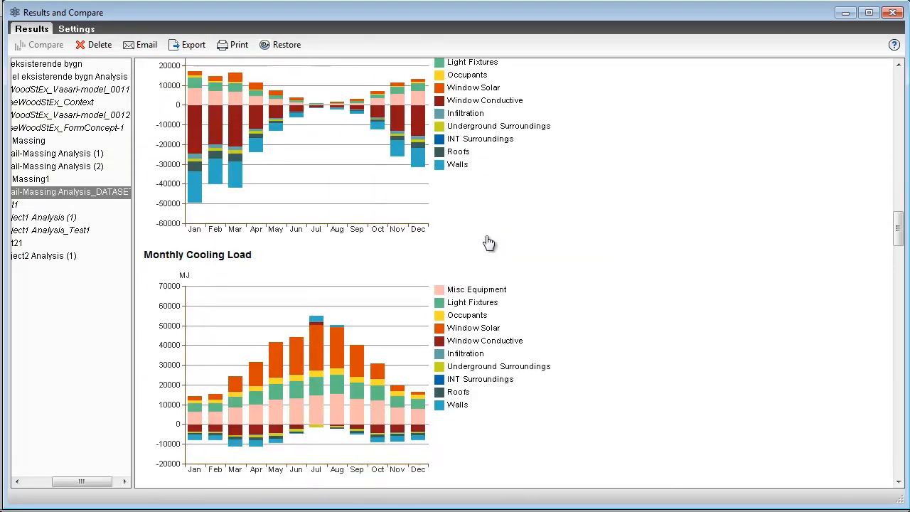
scroll(496, 240, up, 2)
scroll(465, 246, down, 2)
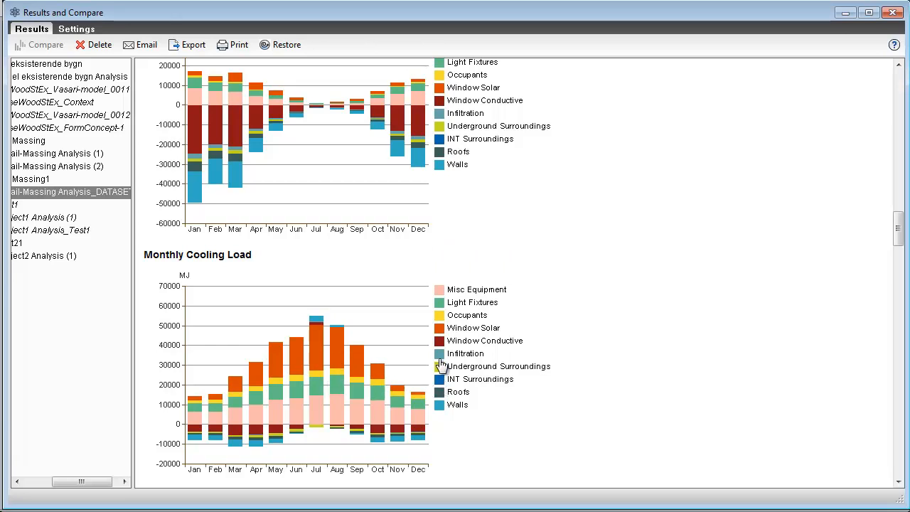
scroll(461, 339, up, 2)
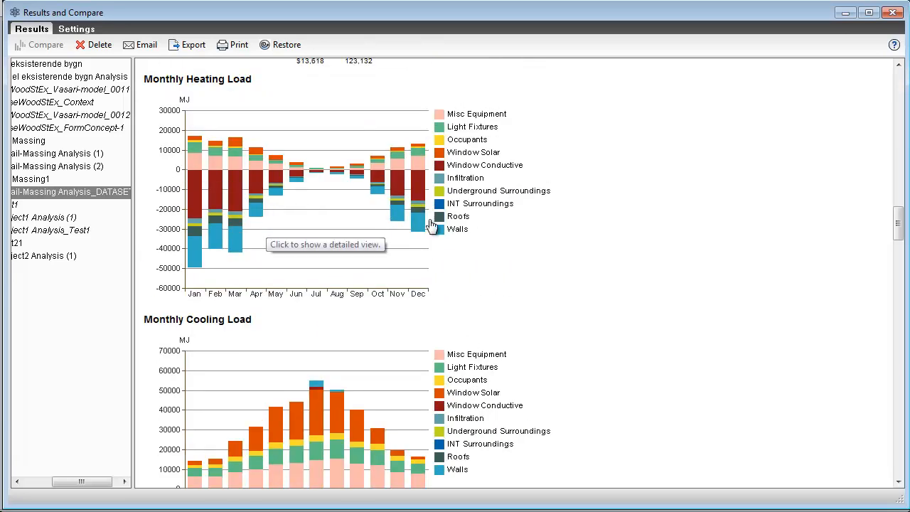
scroll(513, 234, up, 5)
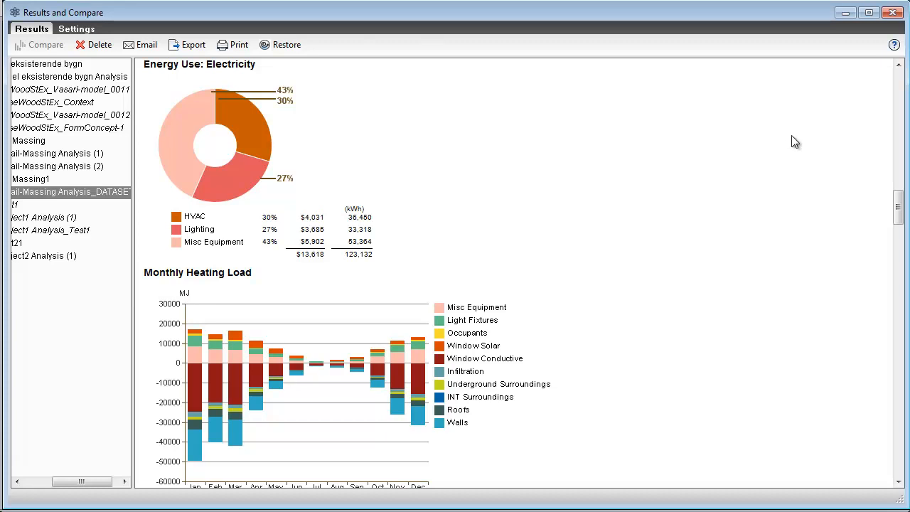
click(893, 12)
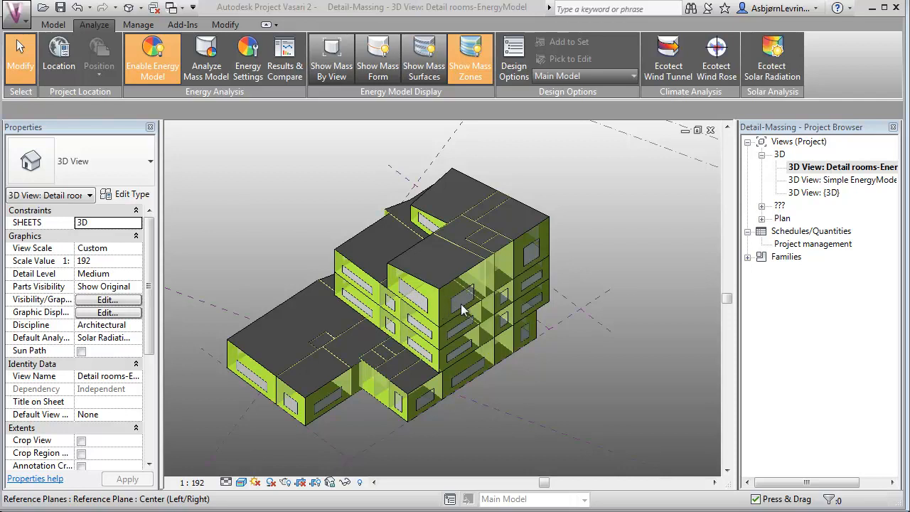
- Check the mass model's export options, and in Revit choose gbXML export for the detailed Babel detaljeret project
click(18, 12)
mouse_move(91, 246)
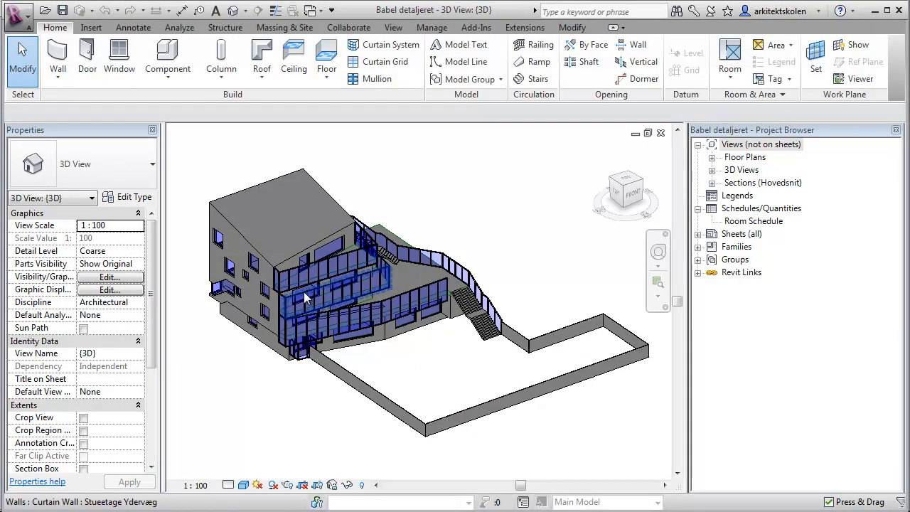
click(18, 19)
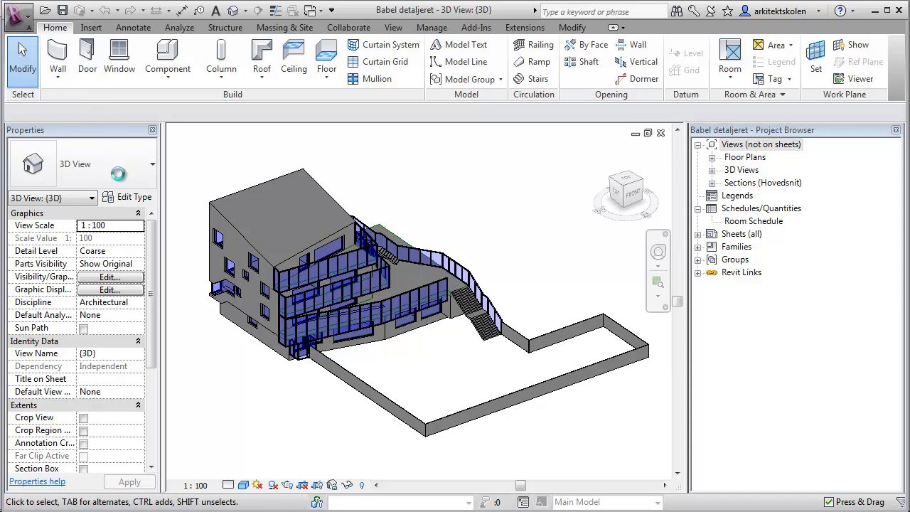
mouse_move(53, 211)
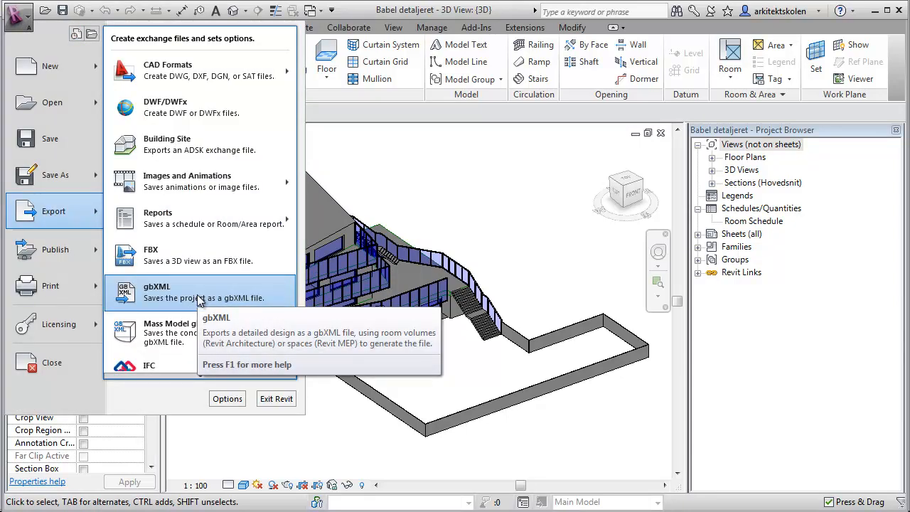
click(213, 291)
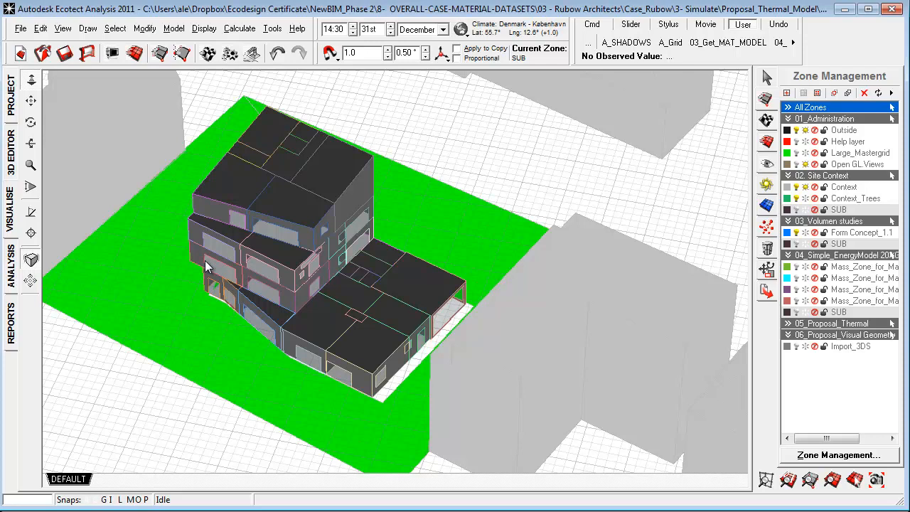
- In Ecotect, show the model in the 3D editor and inspect the selection information of a ground-floor exterior wall
click(11, 158)
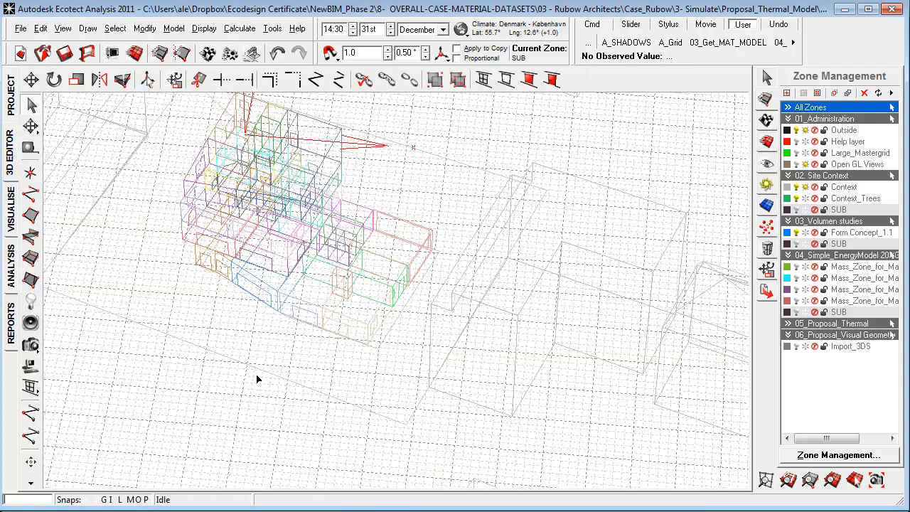
middle_drag(282, 354, 286, 370)
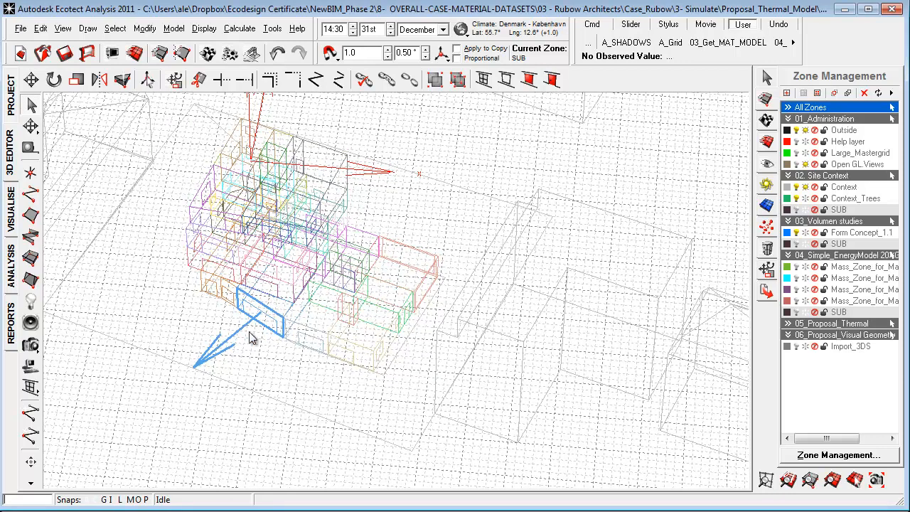
click(766, 76)
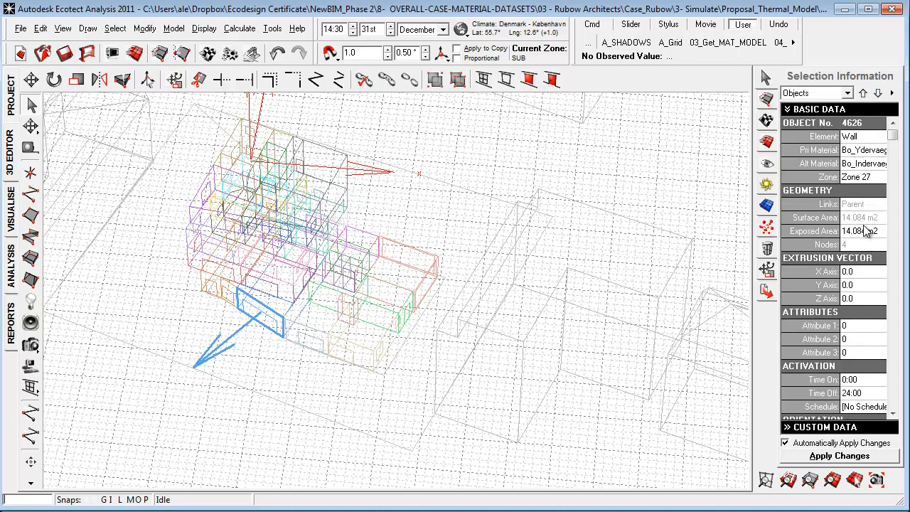
click(279, 326)
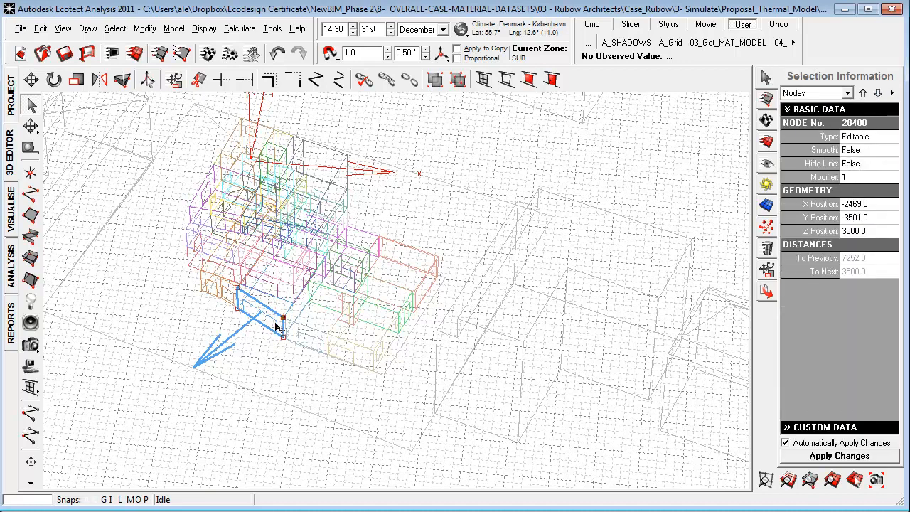
key(Escape)
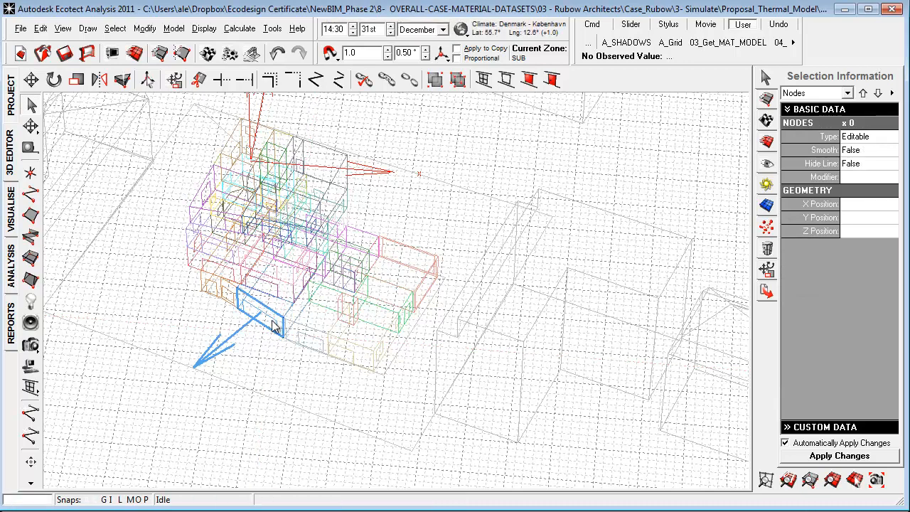
- Select all objects of the building and fix their links, basing plane equations on selected nodes and automatically fixing alternate materials for adjacent surfaces
drag(122, 449, 474, 108)
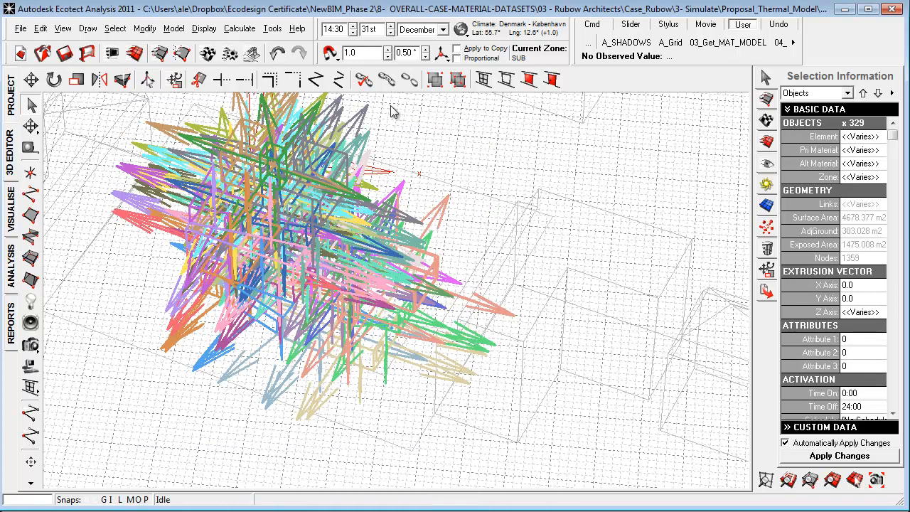
click(364, 80)
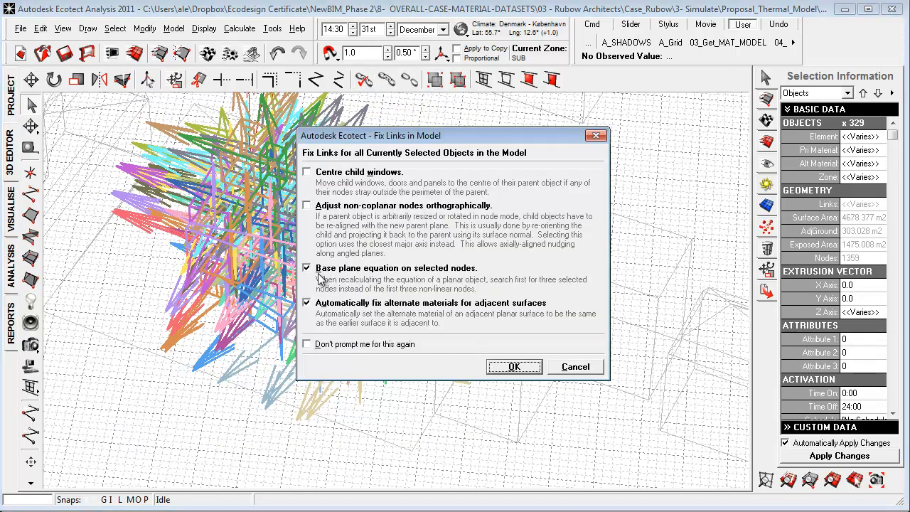
click(514, 366)
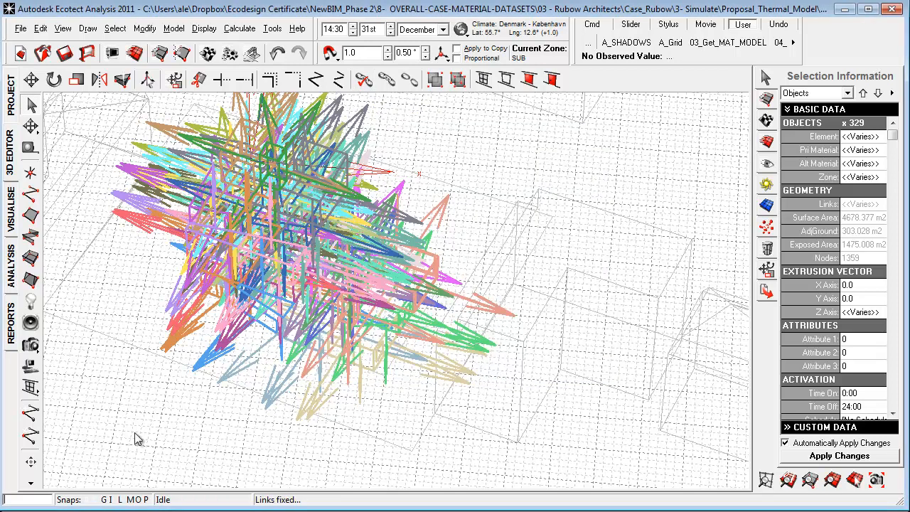
- Examine the building's visualisation and its monthly heating/cooling loads analysis, including the kWh columns, the total per square metre and the floor area
click(10, 210)
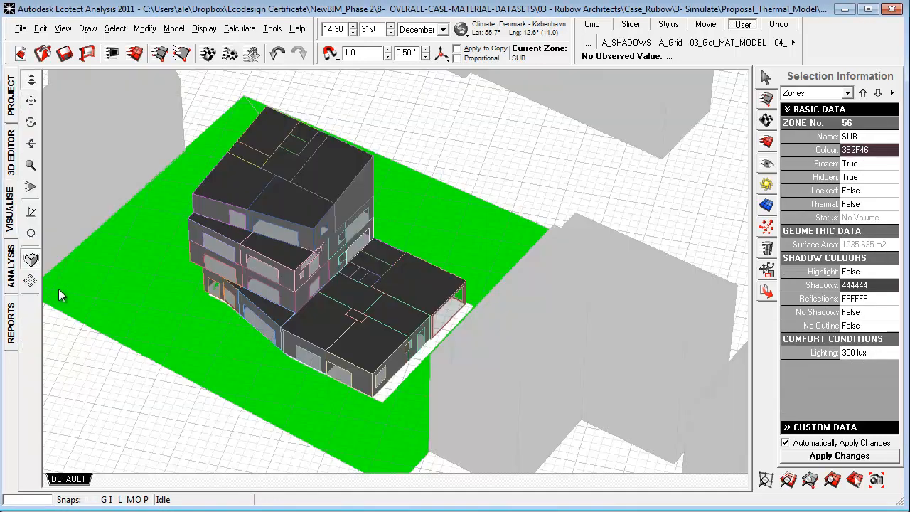
click(11, 266)
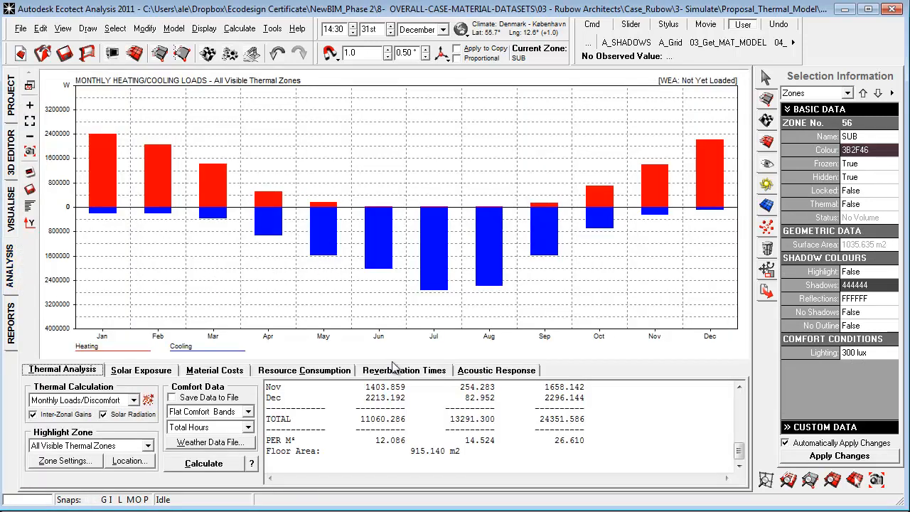
click(628, 446)
scroll(629, 446, up, 4)
drag(612, 390, 305, 389)
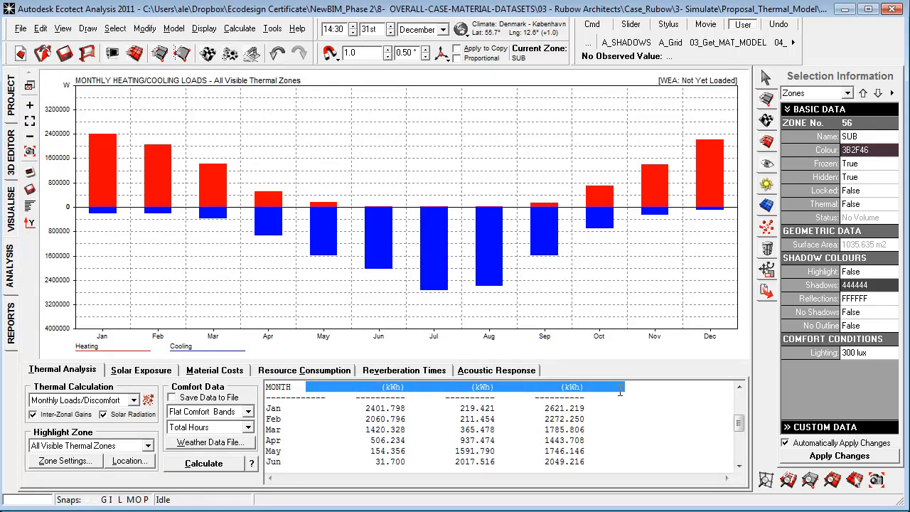
scroll(620, 392, down, 4)
drag(603, 440, 545, 444)
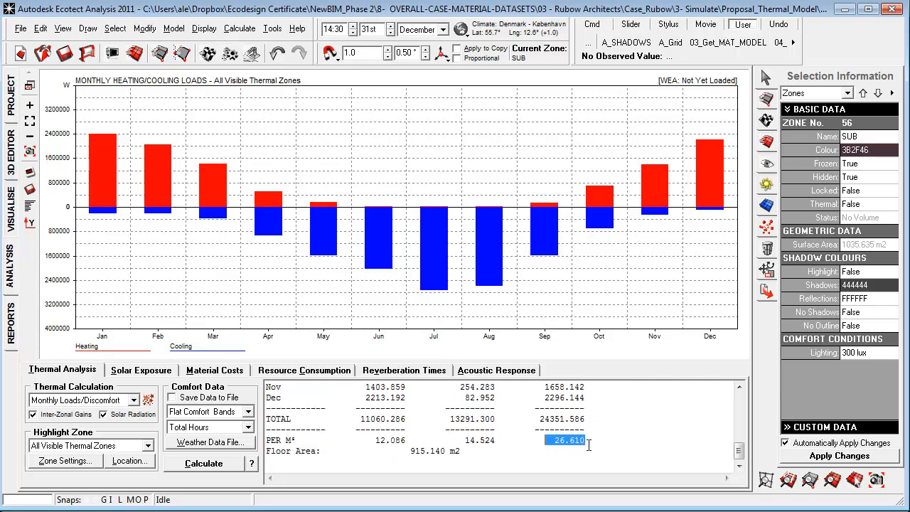
right_click(588, 445)
click(511, 446)
drag(580, 452, 480, 452)
click(662, 455)
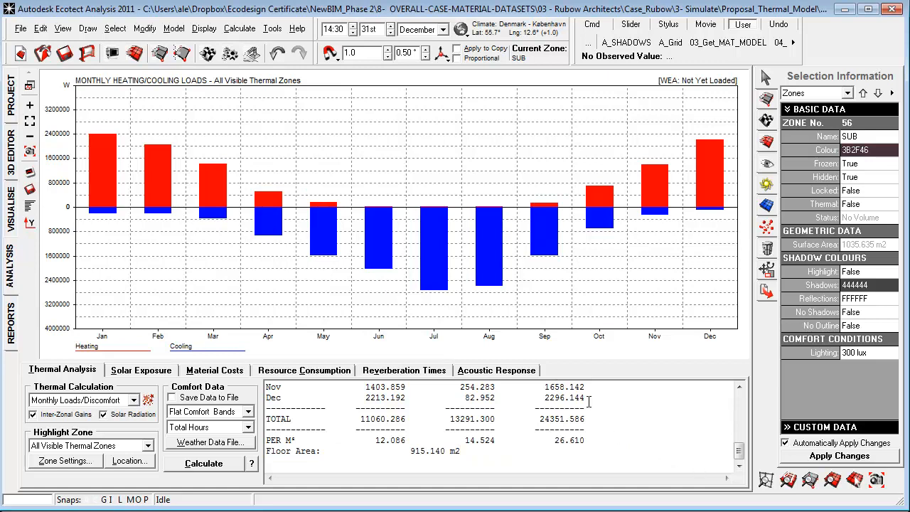
- Keep the current monthly heating and cooling loads in the graph as hatched reference bars for comparison
right_click(534, 288)
click(569, 343)
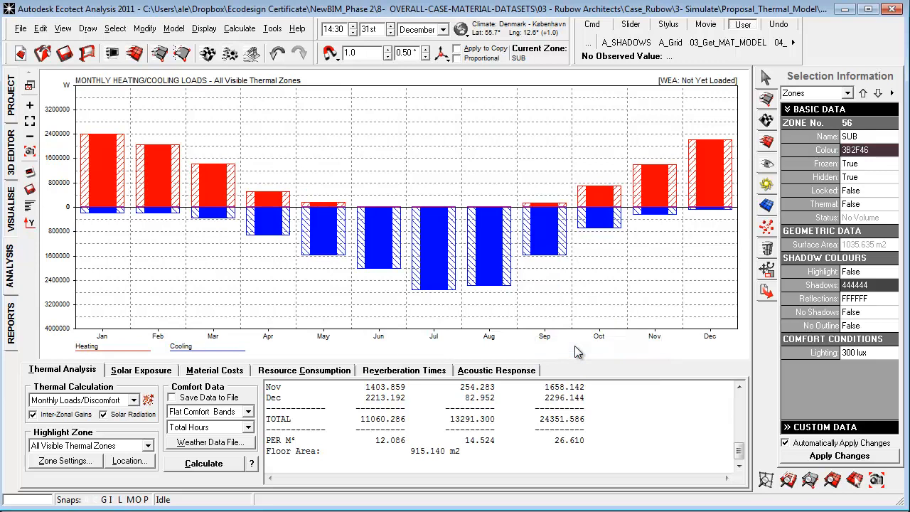
- Select all walls and set the U-value of their primary material, the 410 mm Bo_Ydervaeg_Hulmur_Tegl_Isolering wall, to 0.14
click(114, 30)
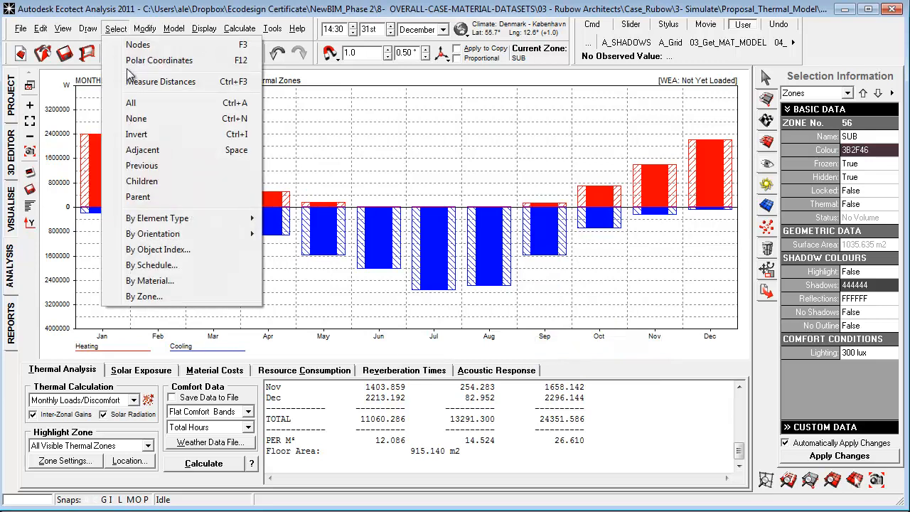
mouse_move(188, 218)
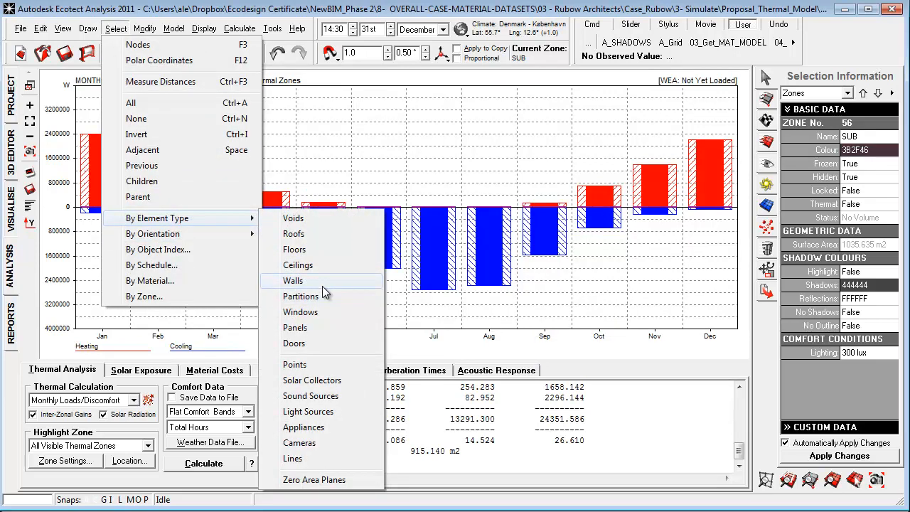
click(322, 284)
click(764, 121)
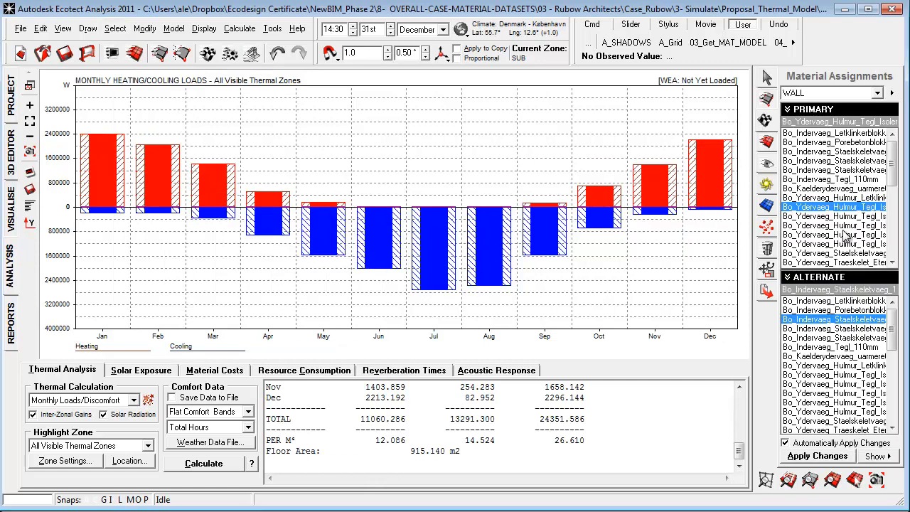
double_click(846, 208)
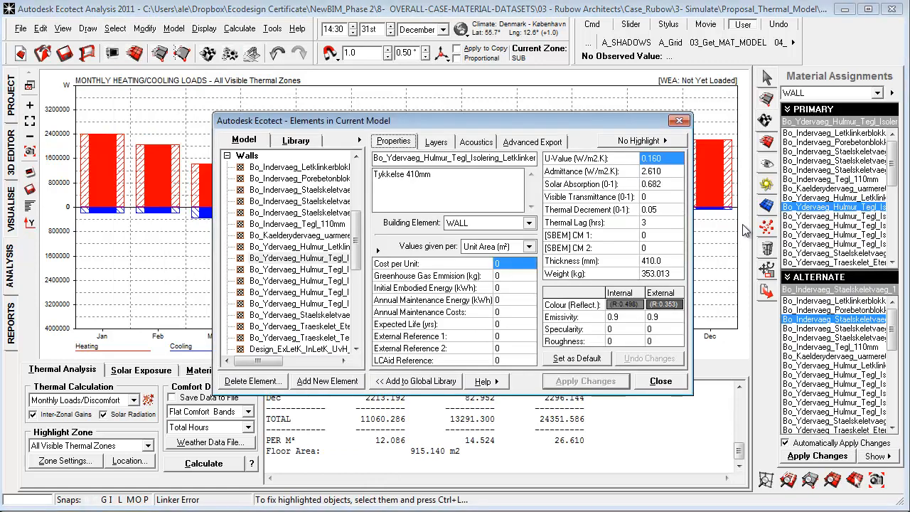
click(669, 162)
click(669, 160)
key(BackSpace)
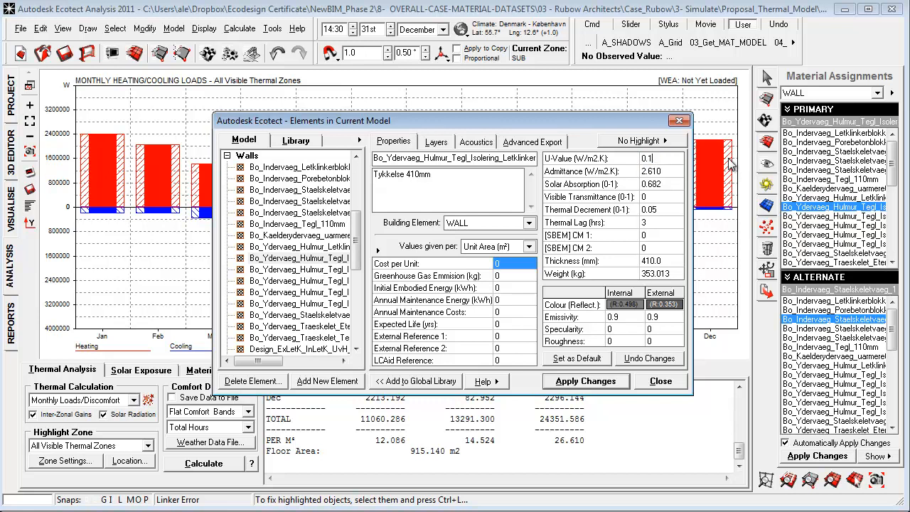
click(601, 382)
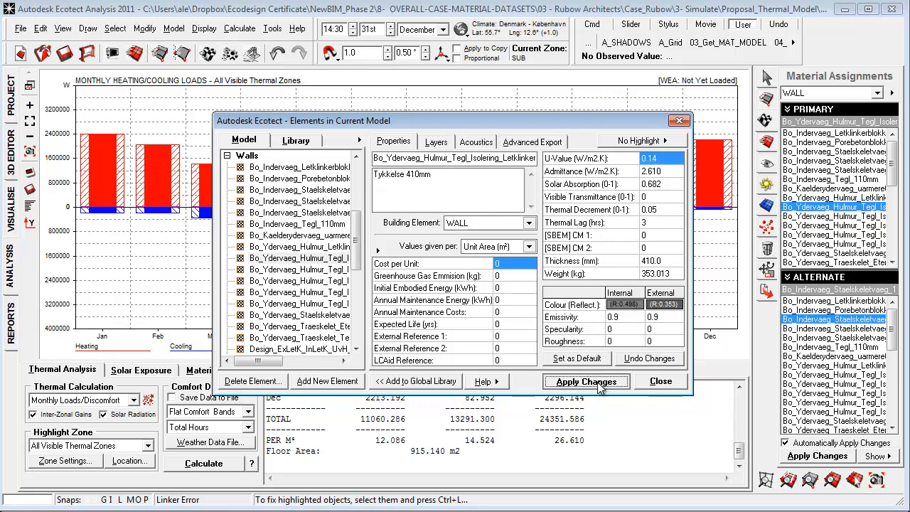
click(661, 381)
- Recalculate the monthly loads for all visible thermal zones and compare the new bars with the hatched reference bars
click(216, 466)
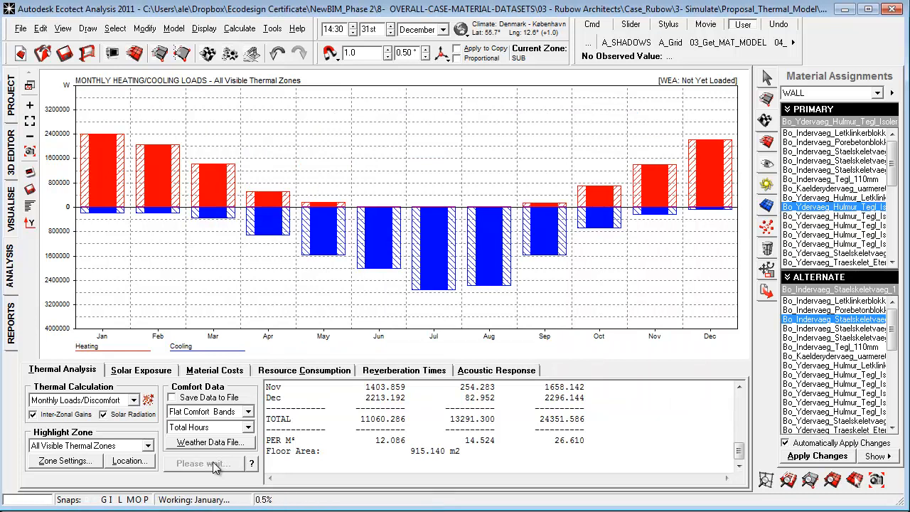
scroll(361, 267, up, 4)
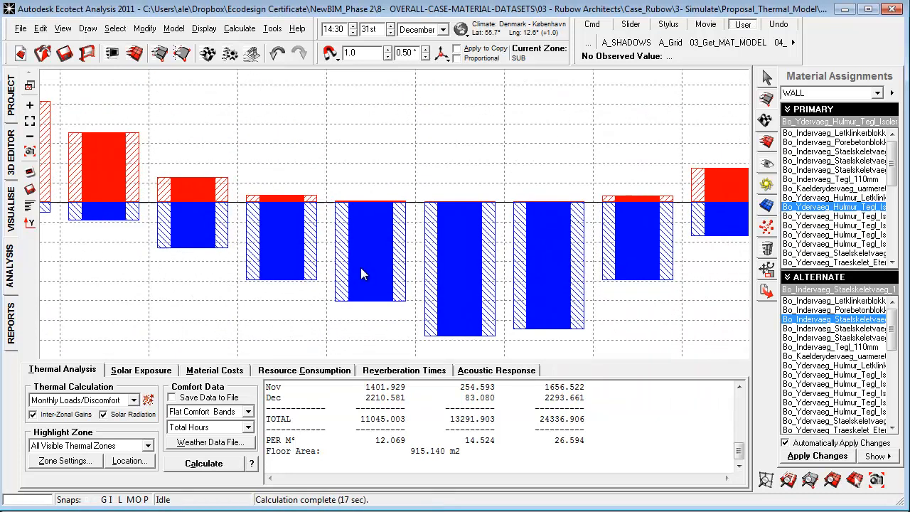
scroll(375, 286, up, 2)
scroll(377, 311, down, 6)
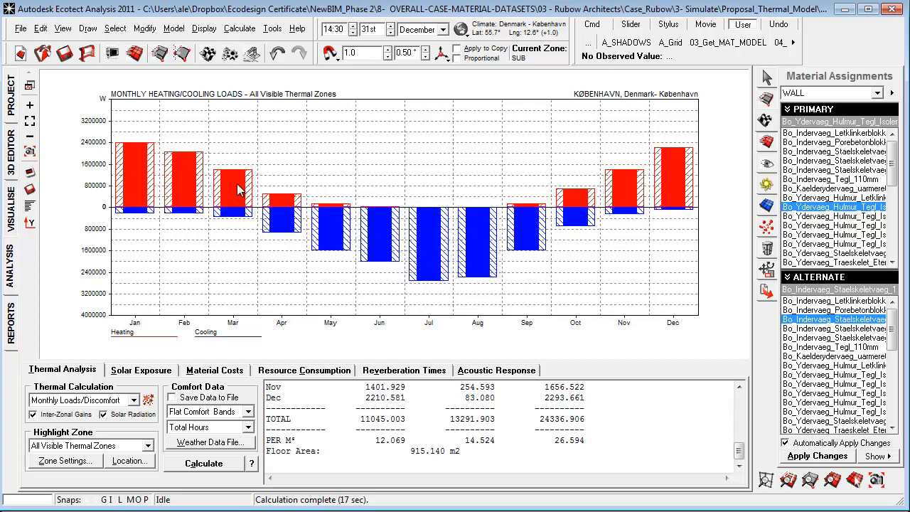
- Calculate the Passive Gains Breakdown for all visible thermal zones from 1st January to 31st December
scroll(514, 224, up, 1)
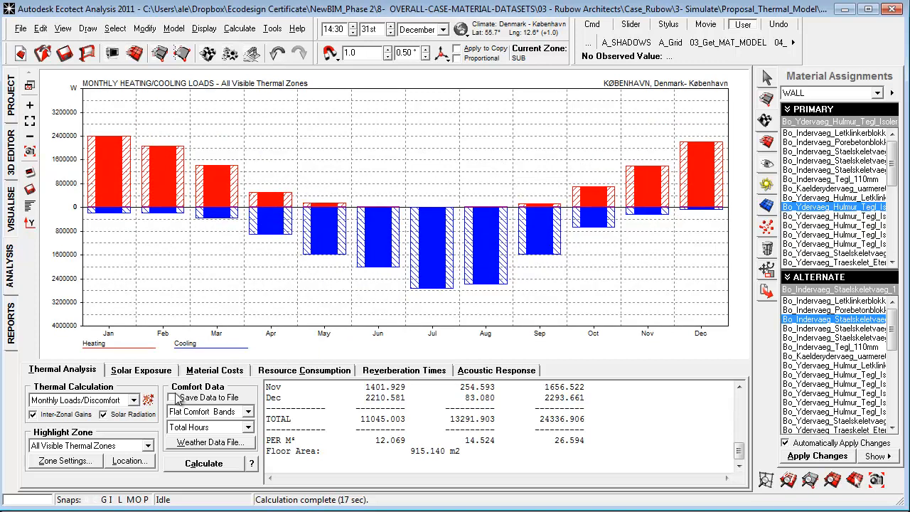
click(97, 401)
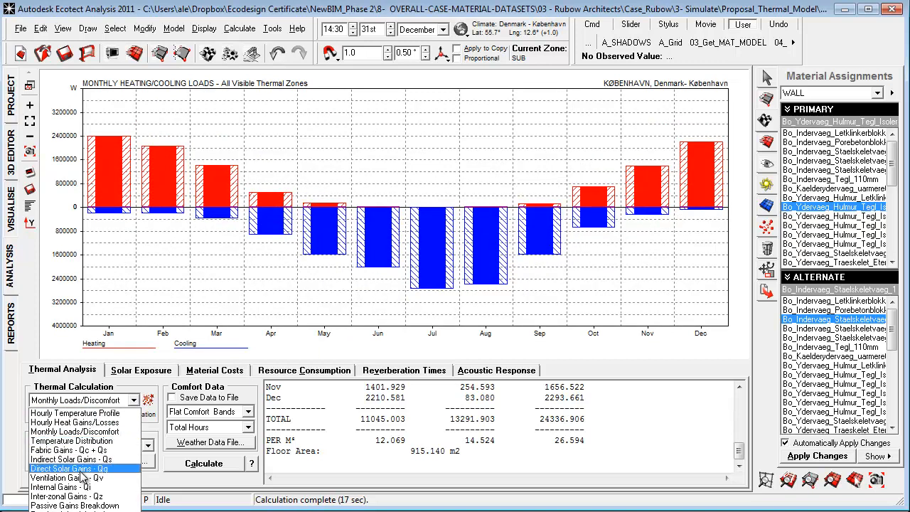
click(89, 505)
click(204, 463)
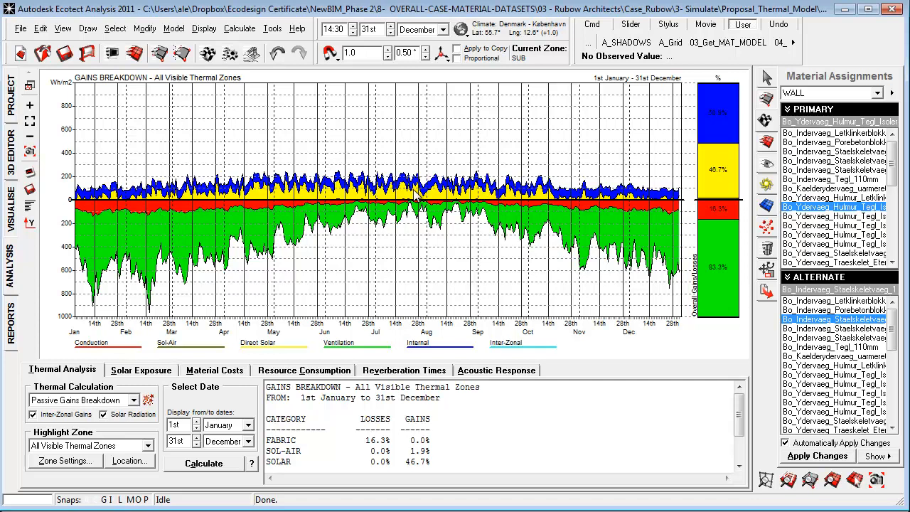
- Select all windows and check the properties of their primary material, Design_Klimaskaerm_DagslysH_SolH_UvP_070, in the model's element library
click(114, 28)
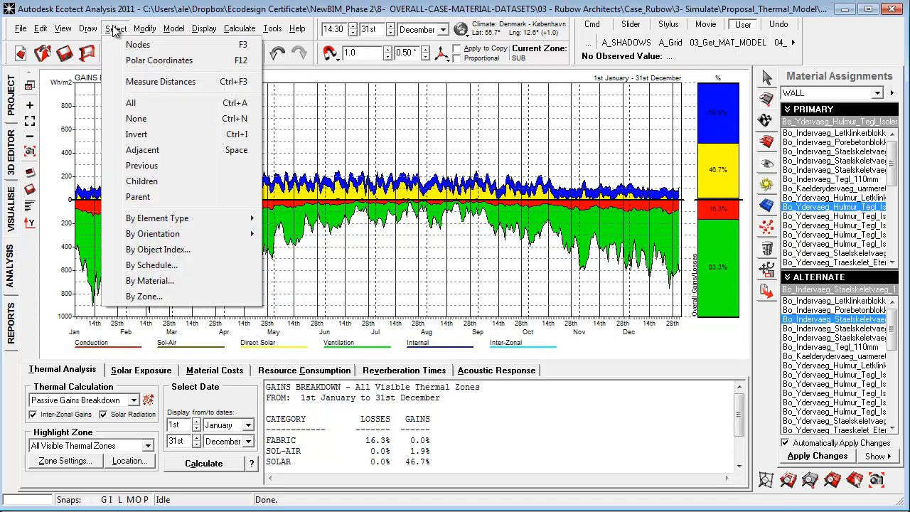
mouse_move(172, 219)
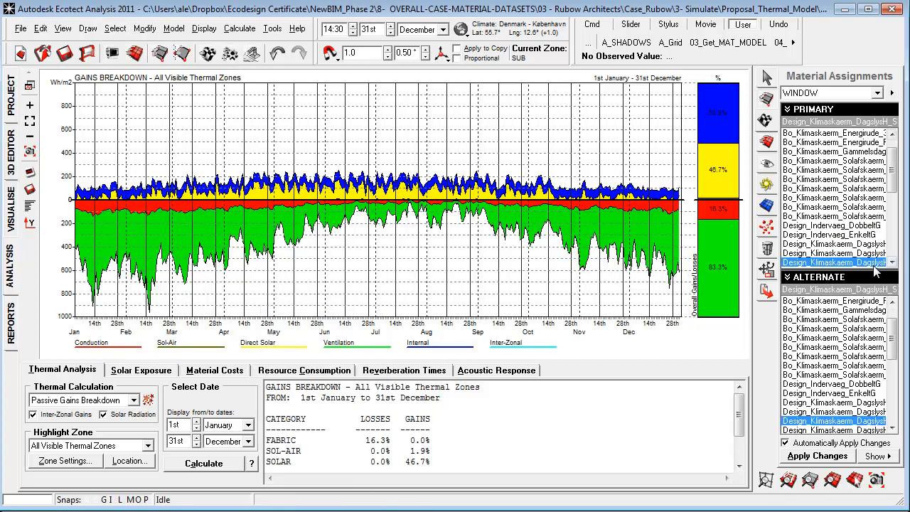
right_click(853, 260)
click(850, 362)
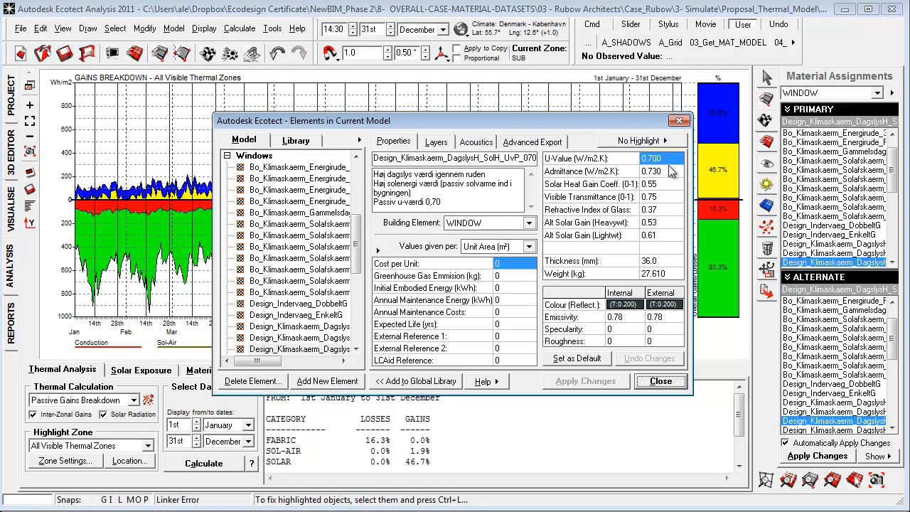
click(679, 120)
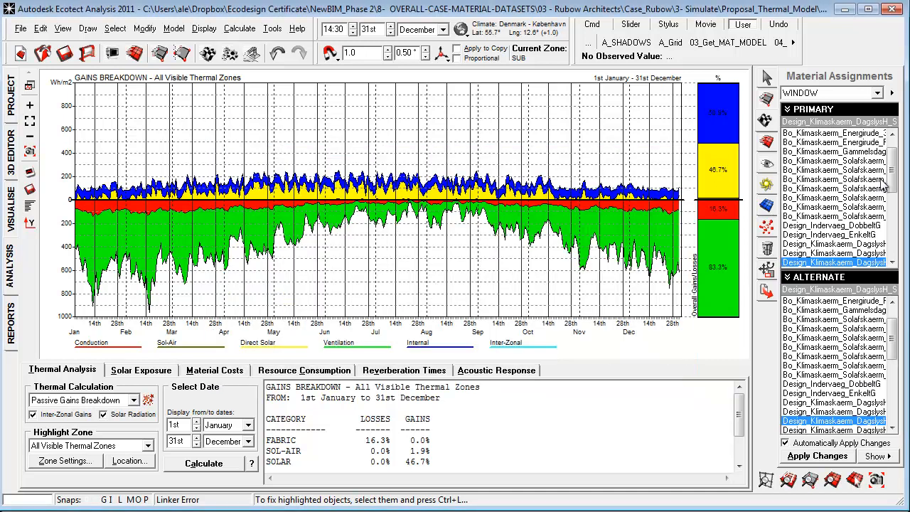
- Assign the Bo_Klimaskaerm_Energirude_Forts glazing as the selected windows' primary material and recalculate the passive gains breakdown
drag(892, 176, 892, 159)
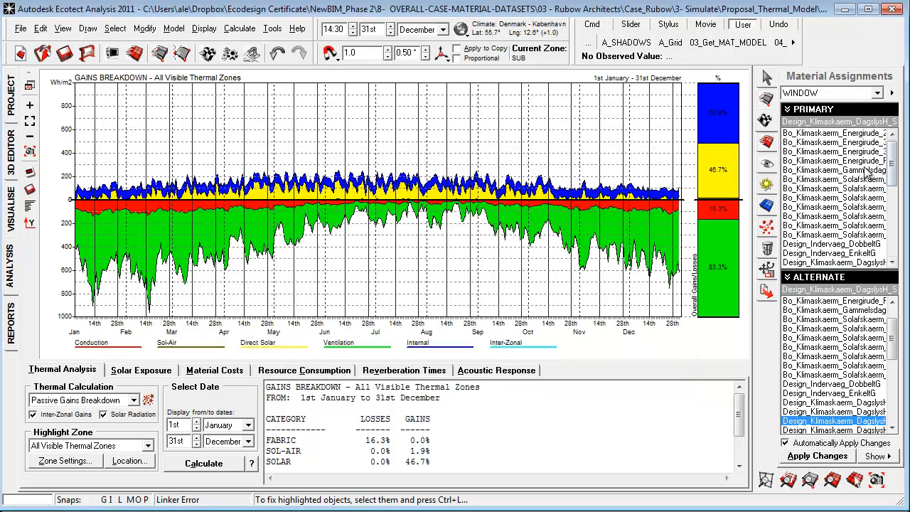
click(832, 170)
click(829, 459)
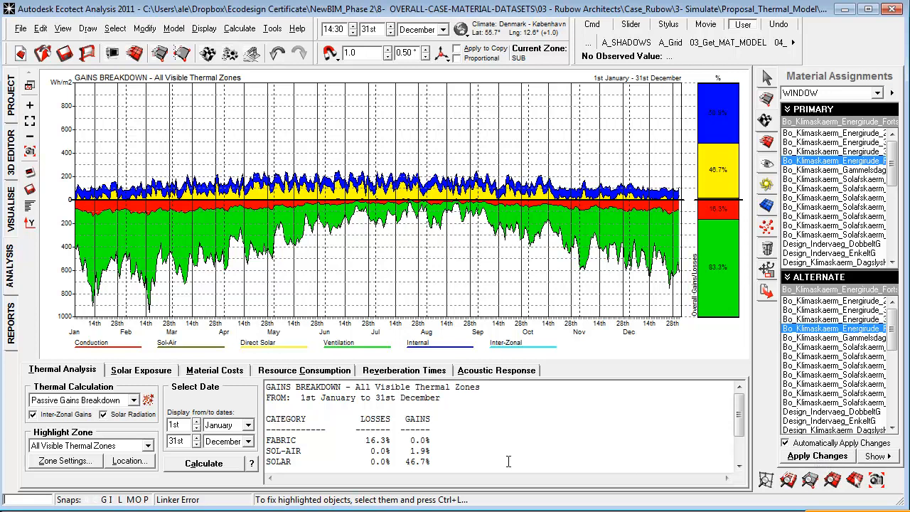
click(216, 465)
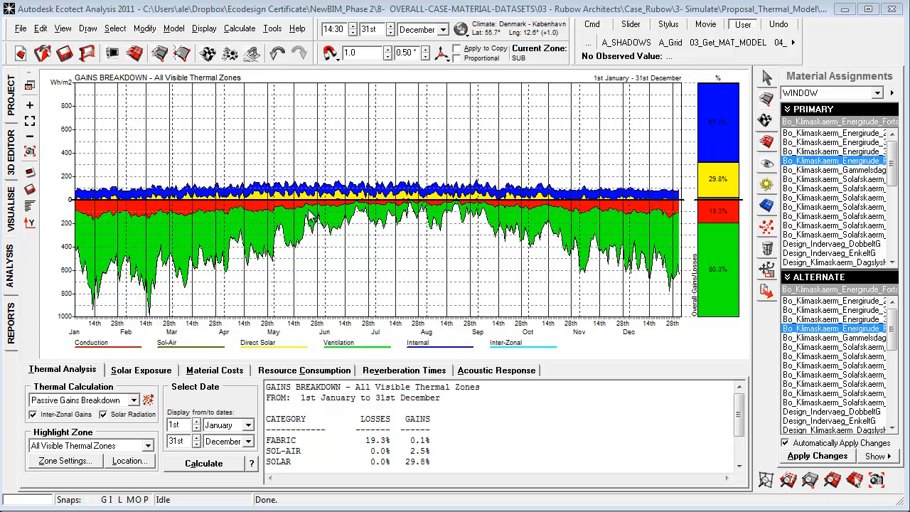
- Return to the Monthly Loads/Discomfort analysis, keep its current bars as a hatched reference, and recalculate the loads with the new glazing
click(135, 400)
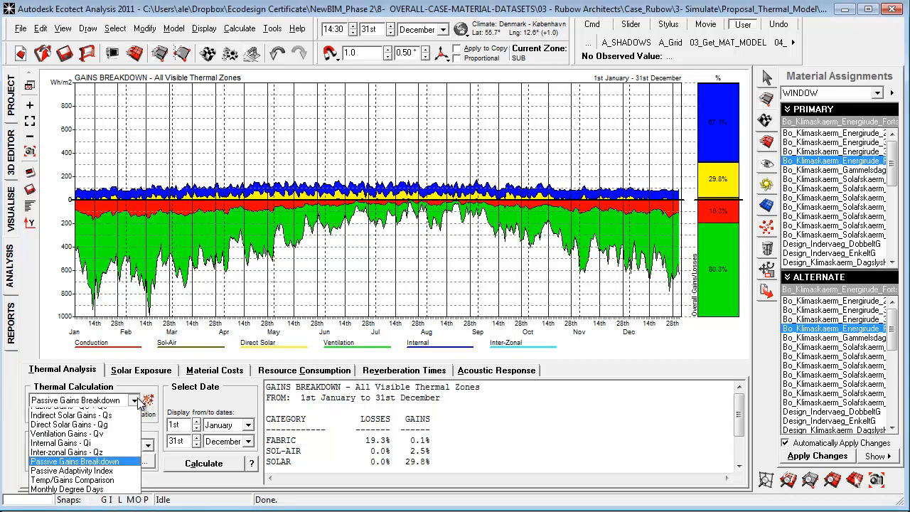
click(78, 431)
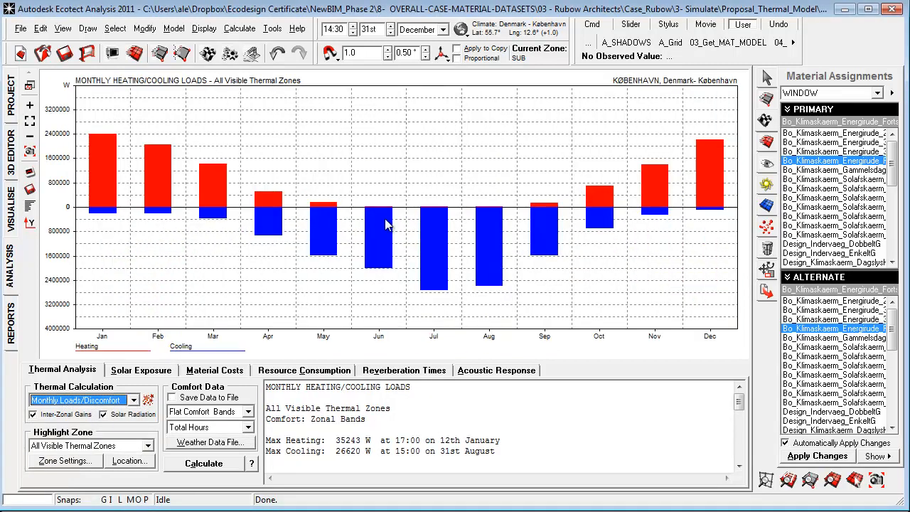
right_click(391, 221)
click(430, 280)
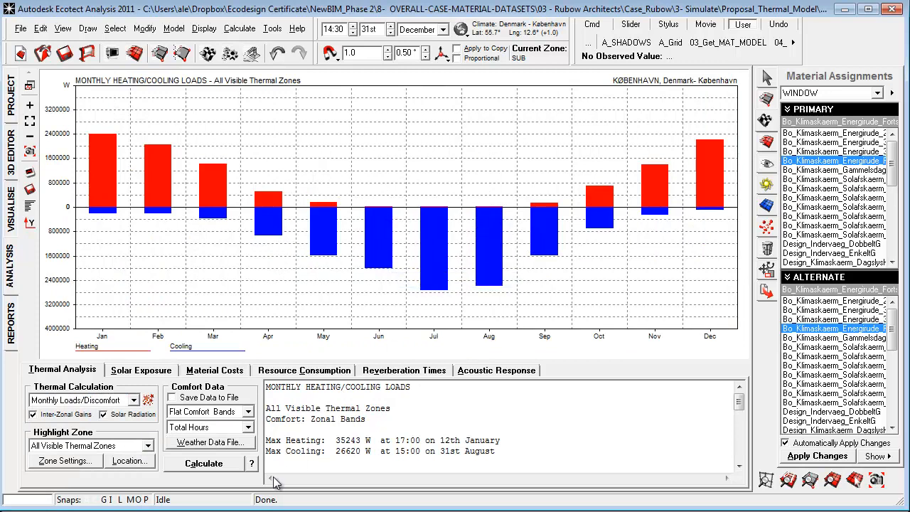
click(206, 465)
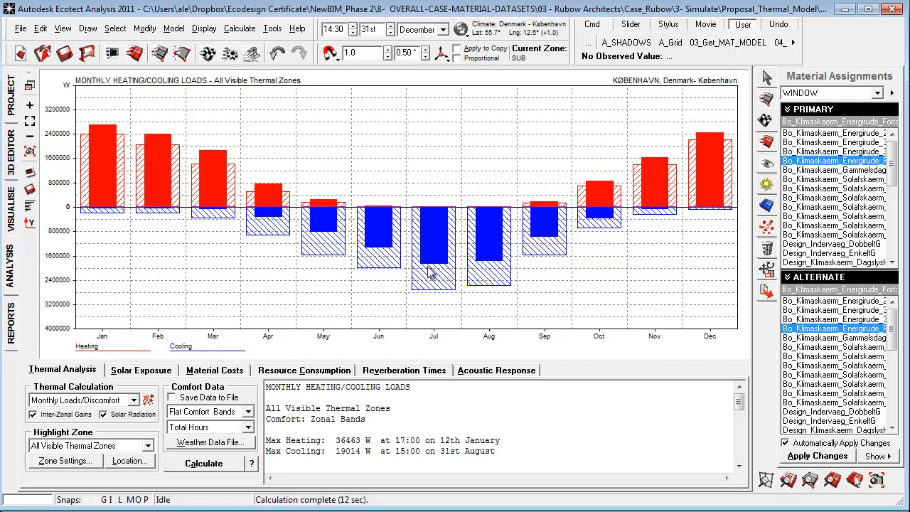
- Examine the recalculated monthly loads table, including the combined load per square metre and the monthly cooling values
double_click(482, 440)
scroll(484, 435, down, 10)
drag(626, 440, 532, 442)
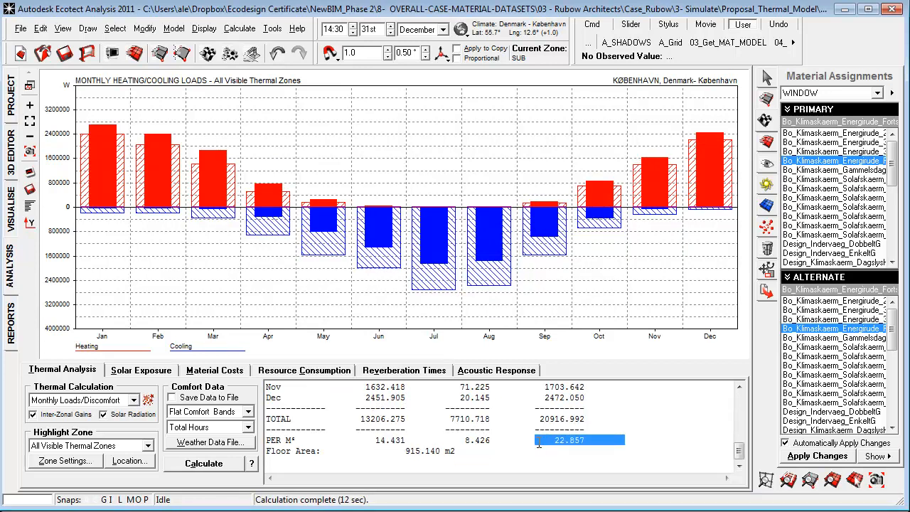
click(515, 442)
scroll(462, 441, up, 3)
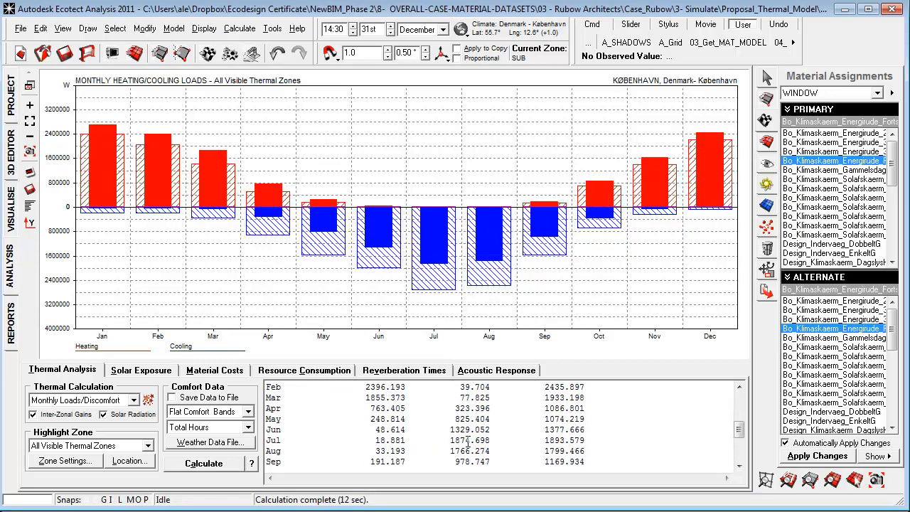
scroll(468, 442, down, 2)
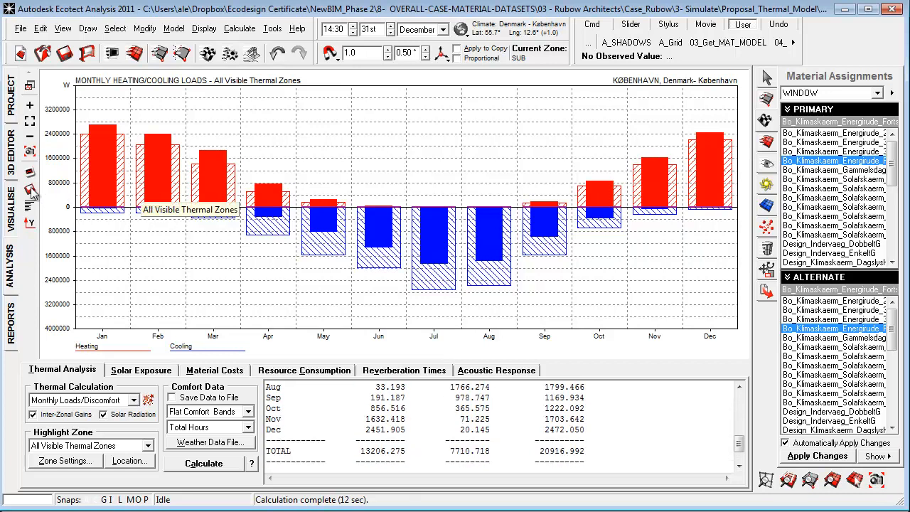
- View the selected windows in the 3D model, and highlight the monthly loads table's totals, per-square-metre values and floor area
click(12, 170)
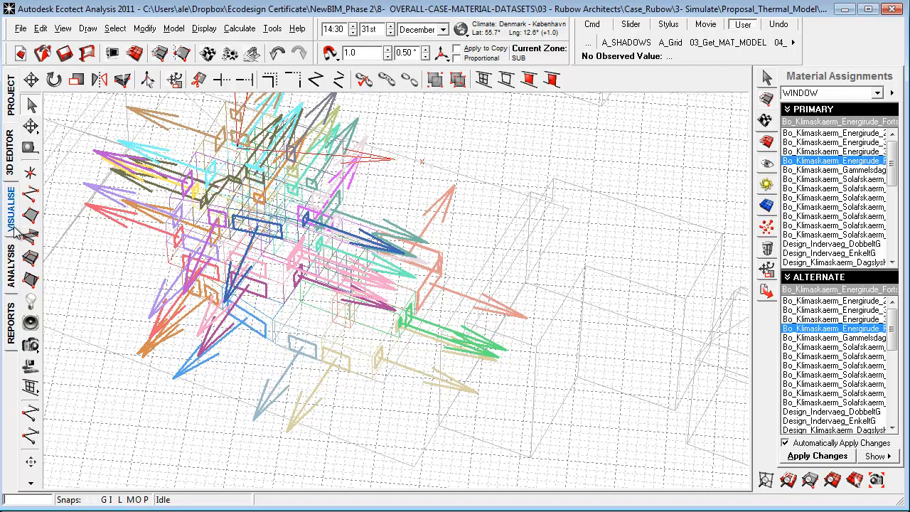
click(10, 267)
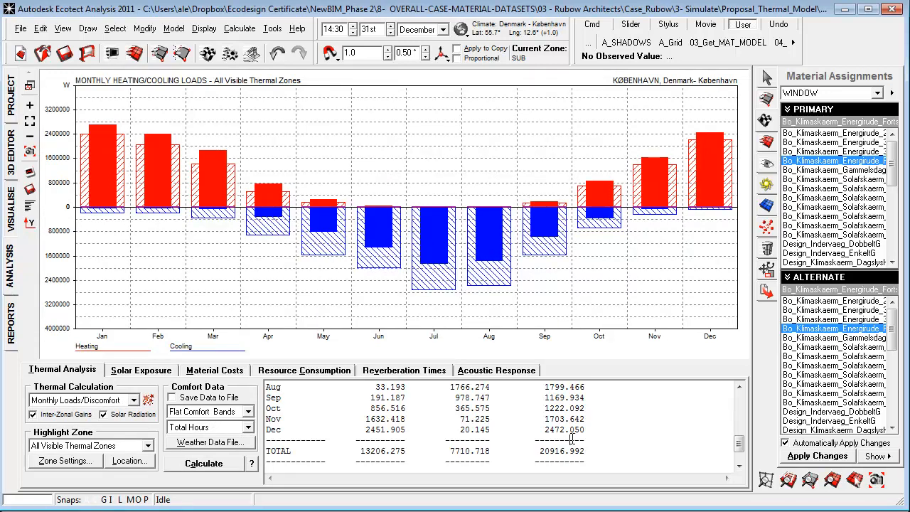
scroll(572, 439, down, 1)
drag(595, 451, 307, 397)
drag(501, 450, 406, 453)
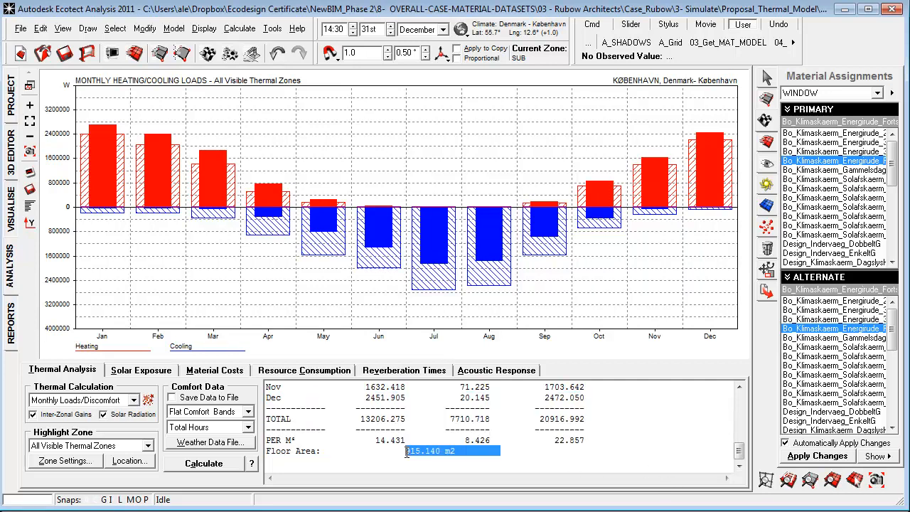
click(510, 453)
drag(506, 455, 266, 387)
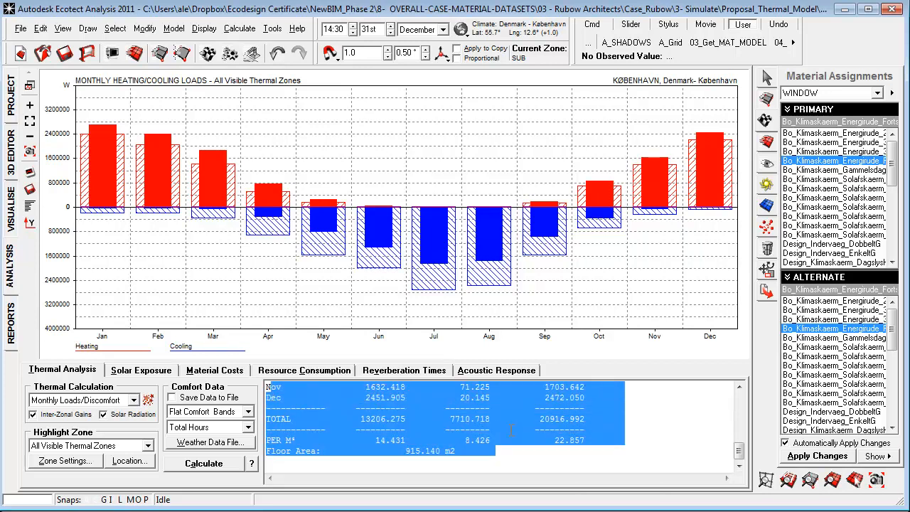